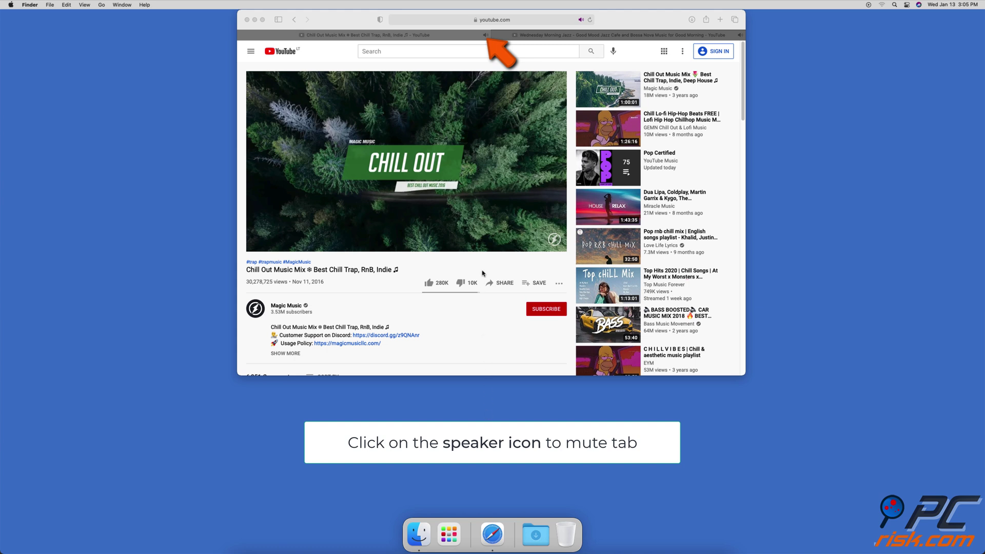
Mute the Chill Out Music Mix tab by its speaker icon, unmute it, then re-mute via Window > Mute This Tab.
click(485, 35)
click(485, 35)
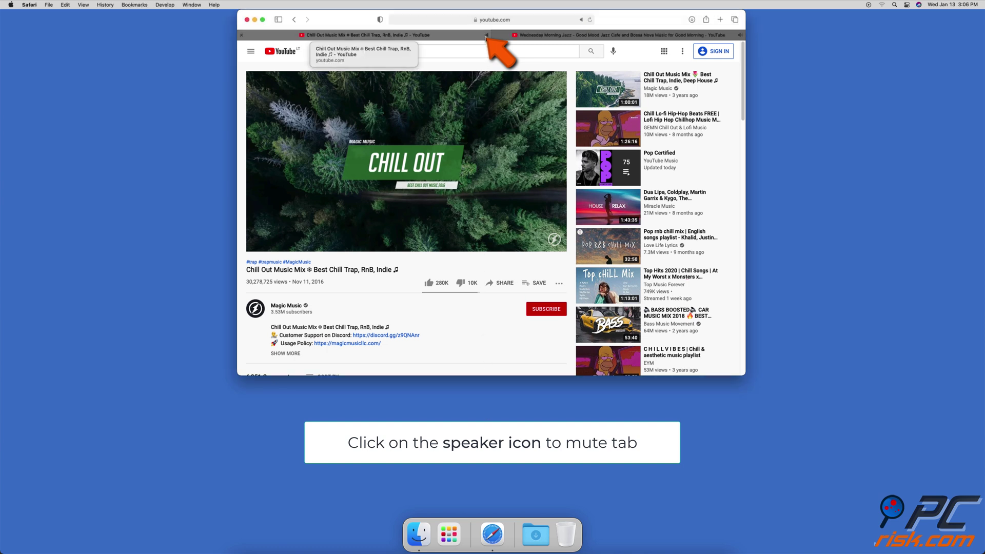
right_click(485, 40)
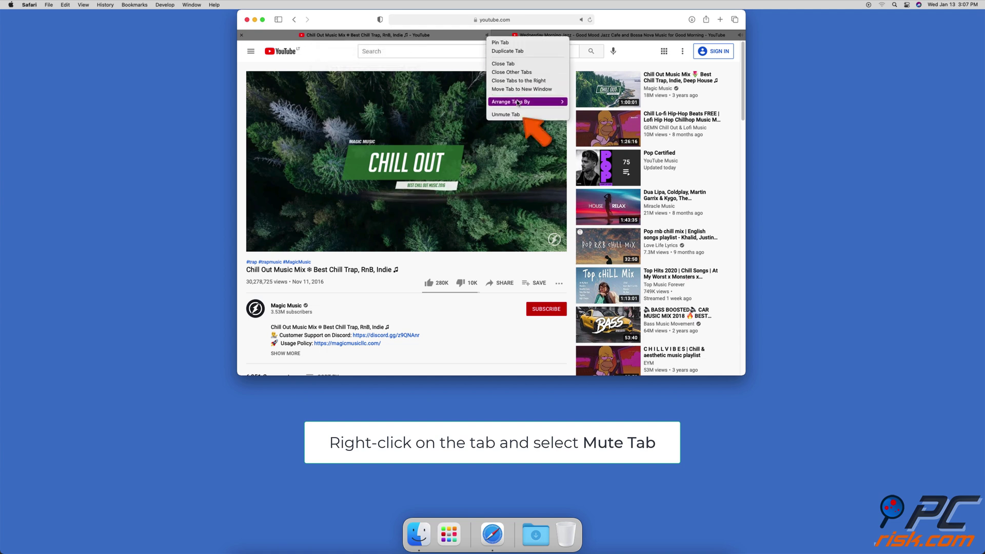
click(529, 115)
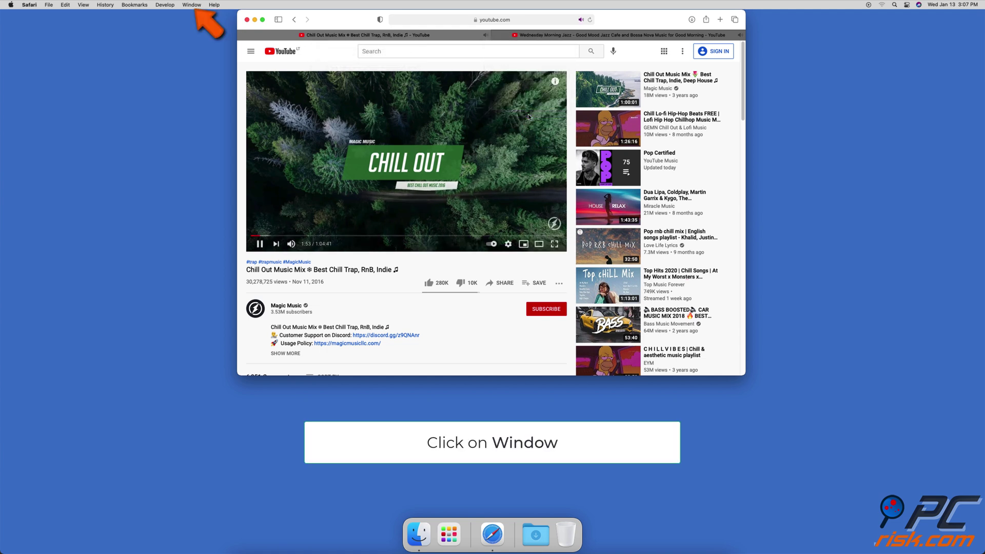
click(192, 5)
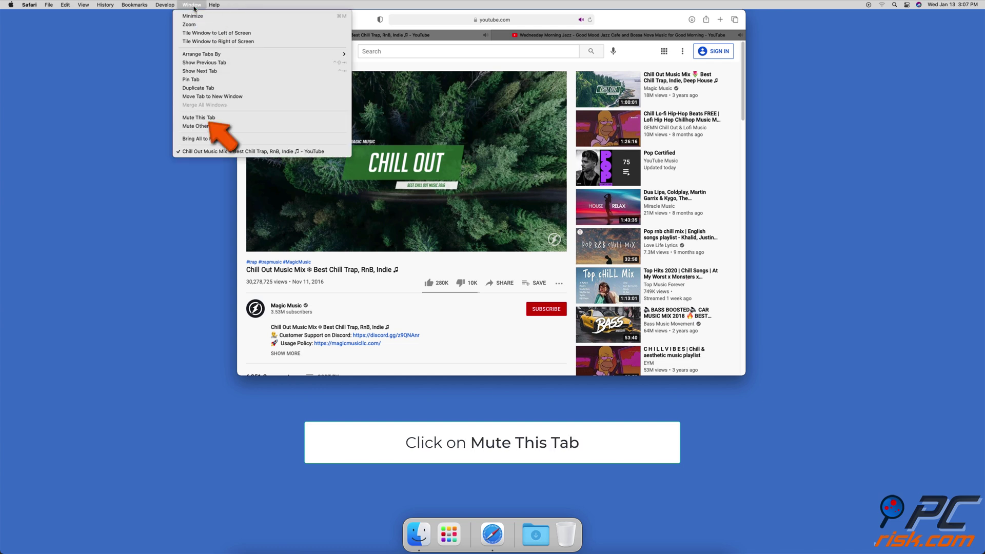
click(223, 118)
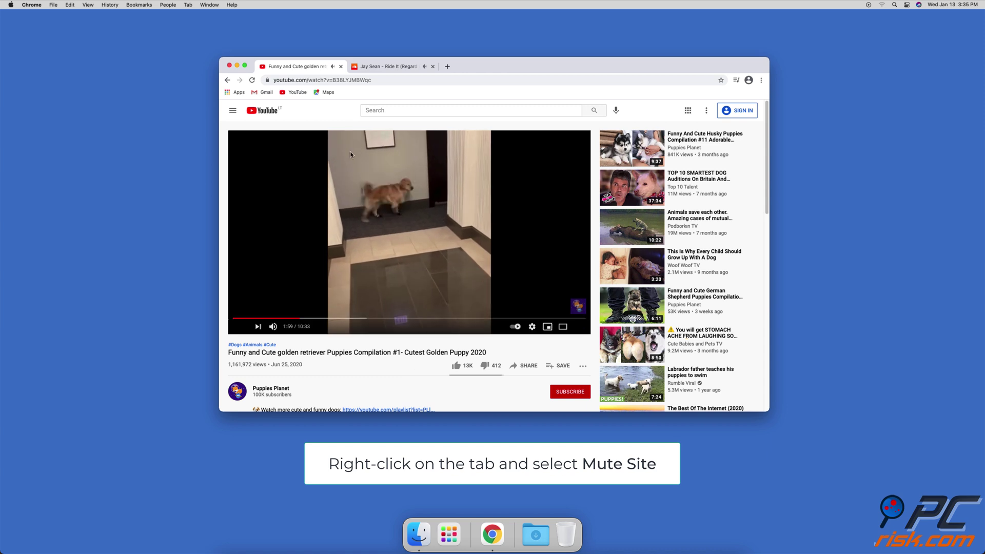
Mute the YouTube puppies site from the tab's context menu and from Tab > Mute Site.
right_click(321, 68)
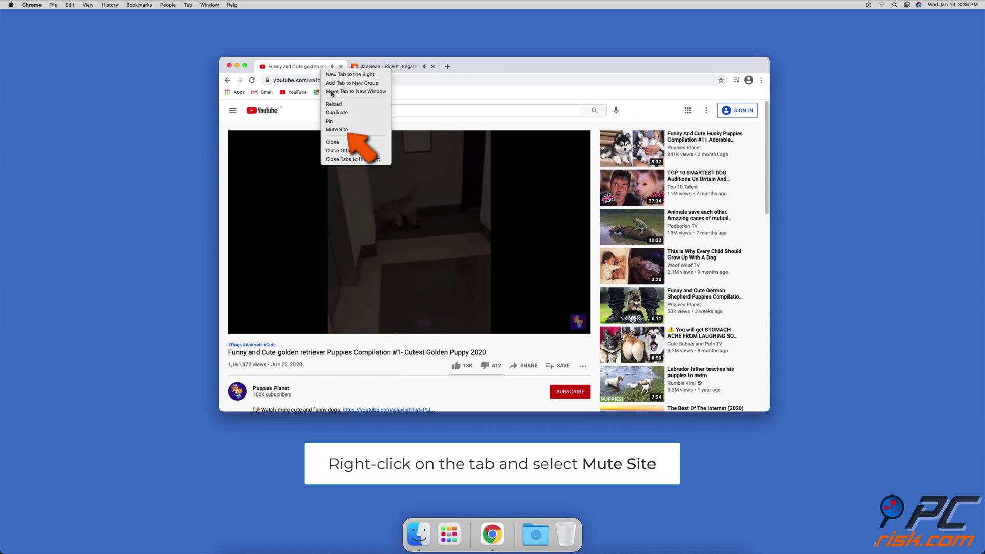
click(351, 129)
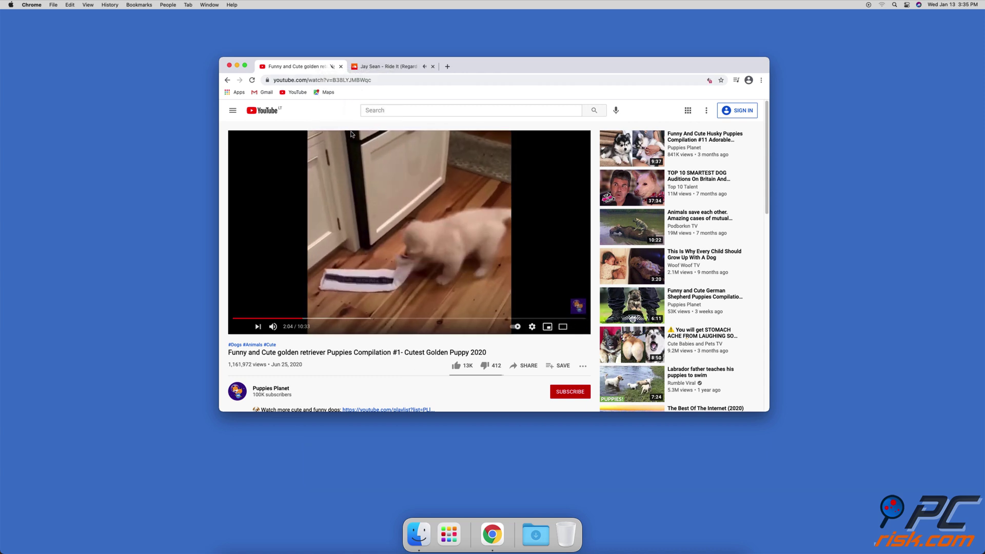
click(187, 4)
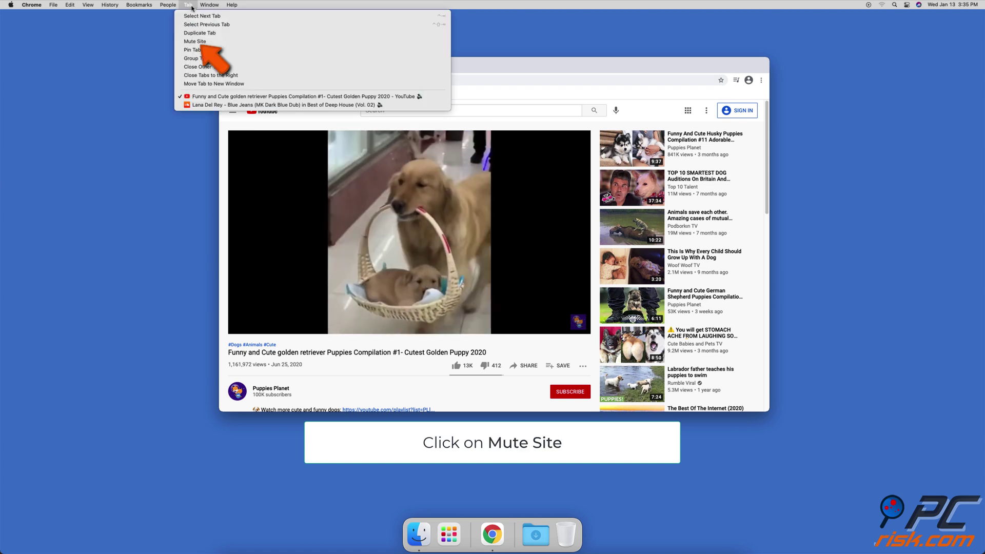
click(217, 42)
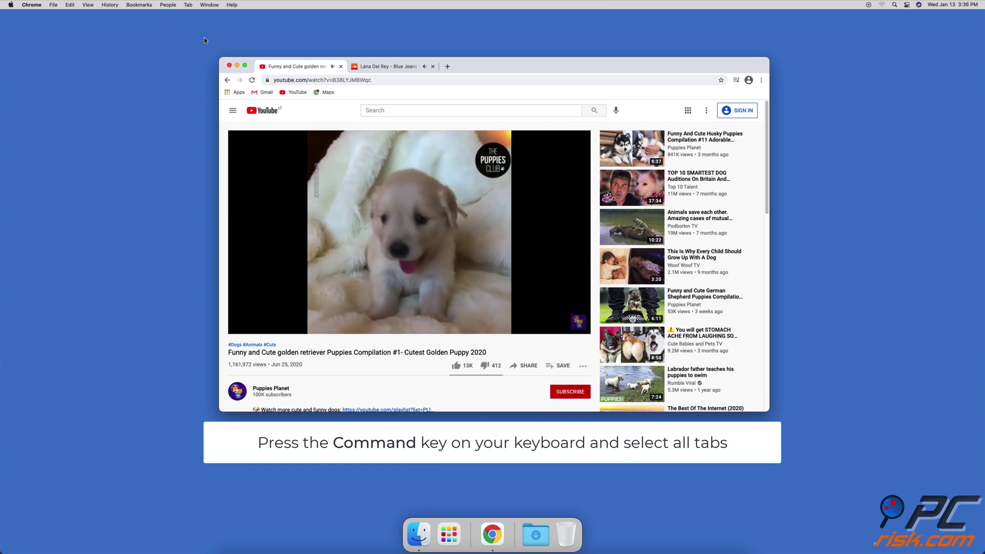
Select the YouTube and SoundCloud tabs together and mute both sites.
super+click(397, 69)
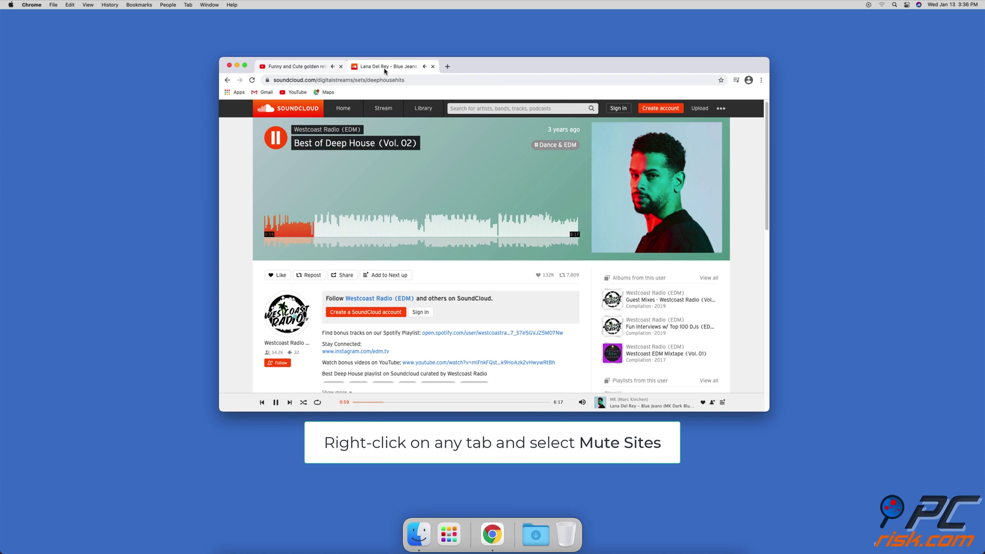
right_click(385, 71)
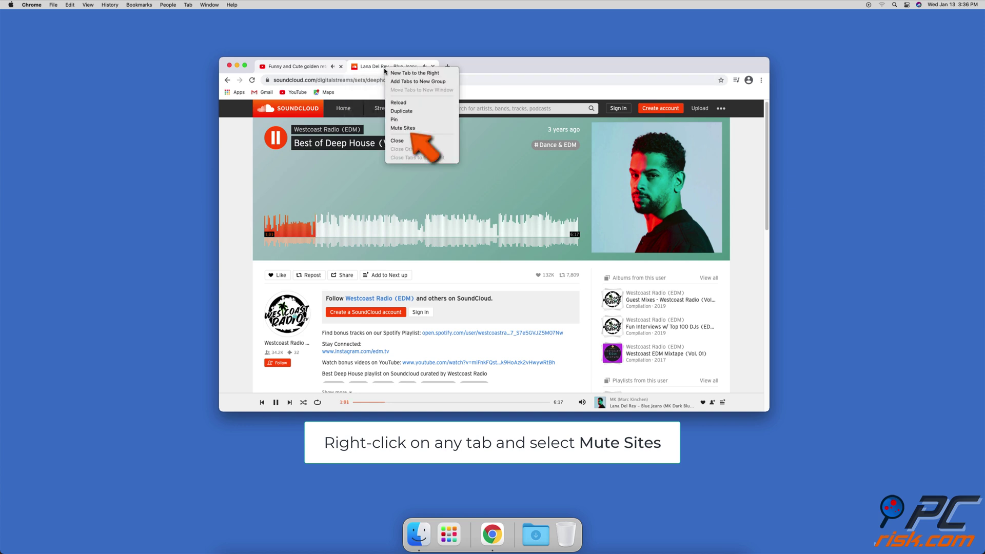
click(426, 128)
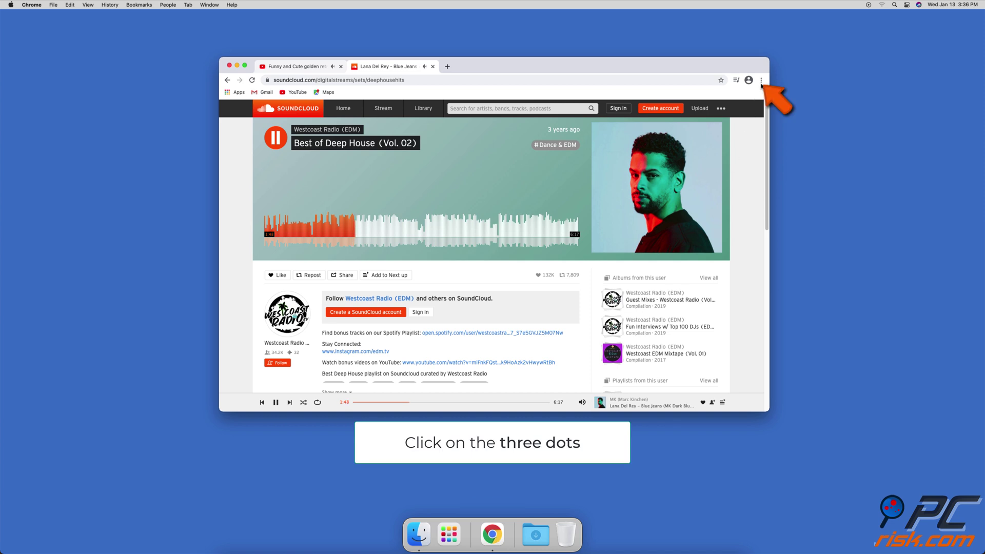
In Chrome's Site Settings > Sound, turn off 'Allow sites to play sound' without adding any site.
click(761, 80)
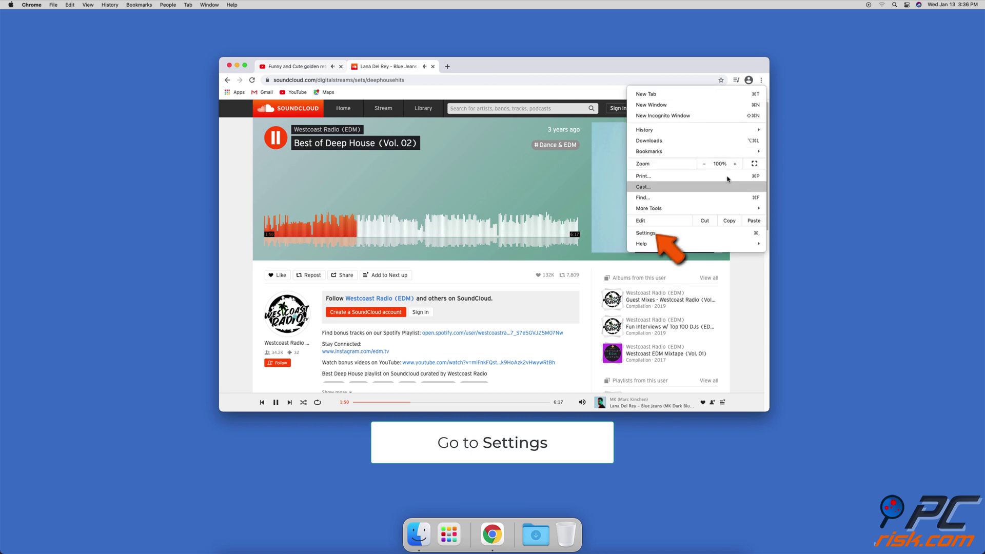
click(713, 233)
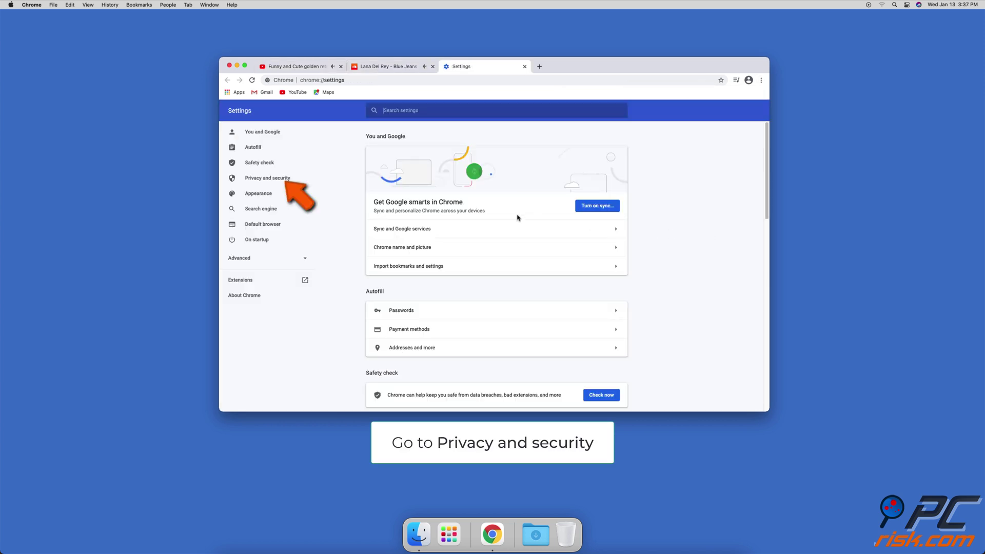
click(283, 182)
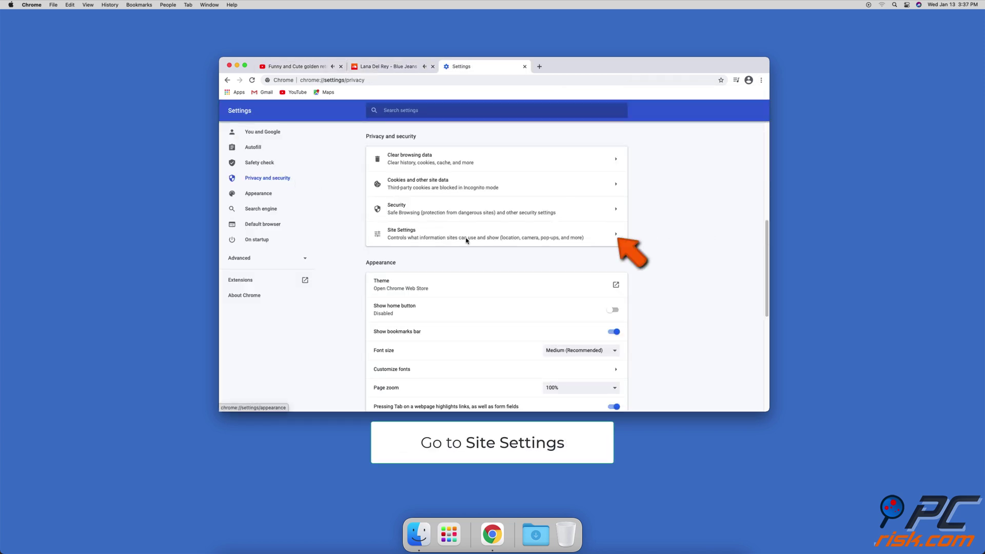
click(611, 243)
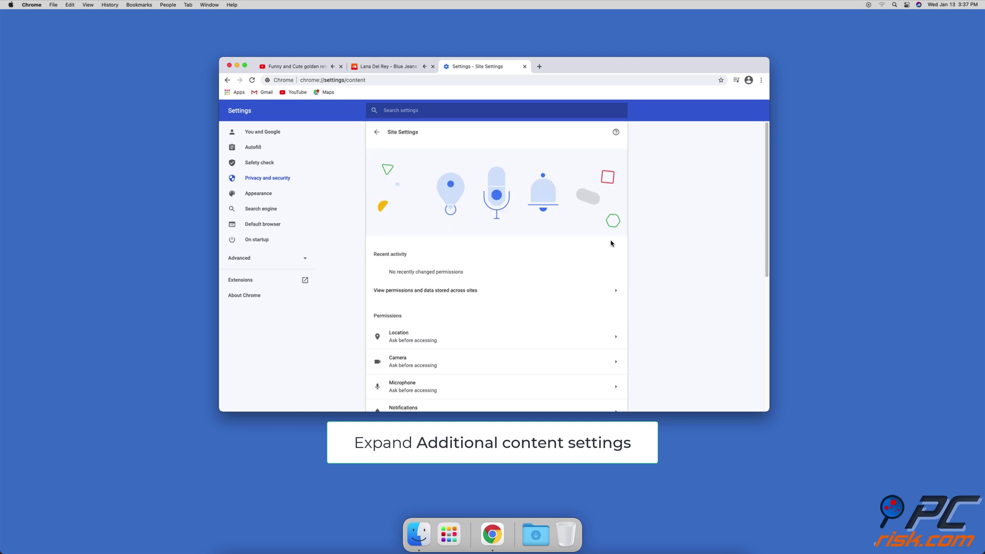
scroll(611, 243, down, 5)
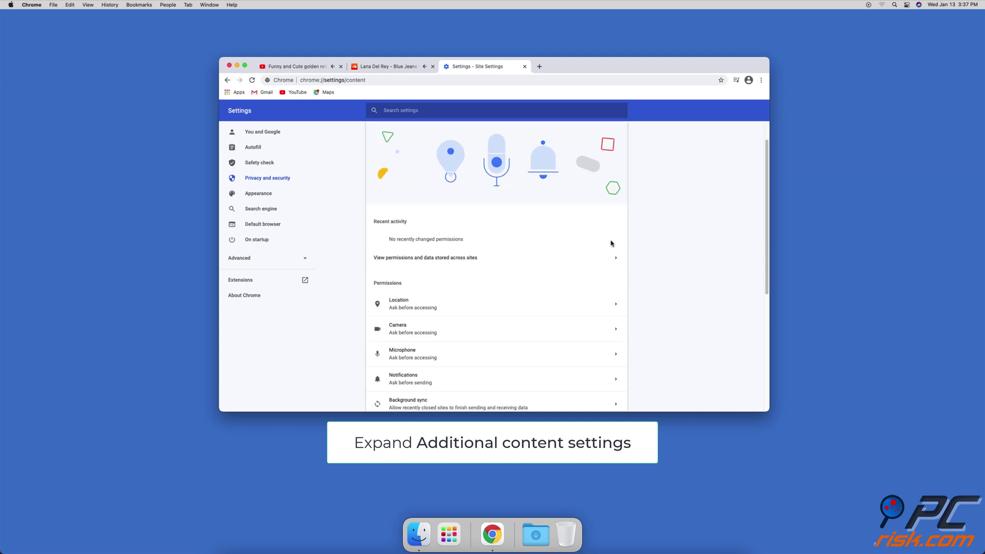
click(610, 384)
scroll(610, 385, down, 3)
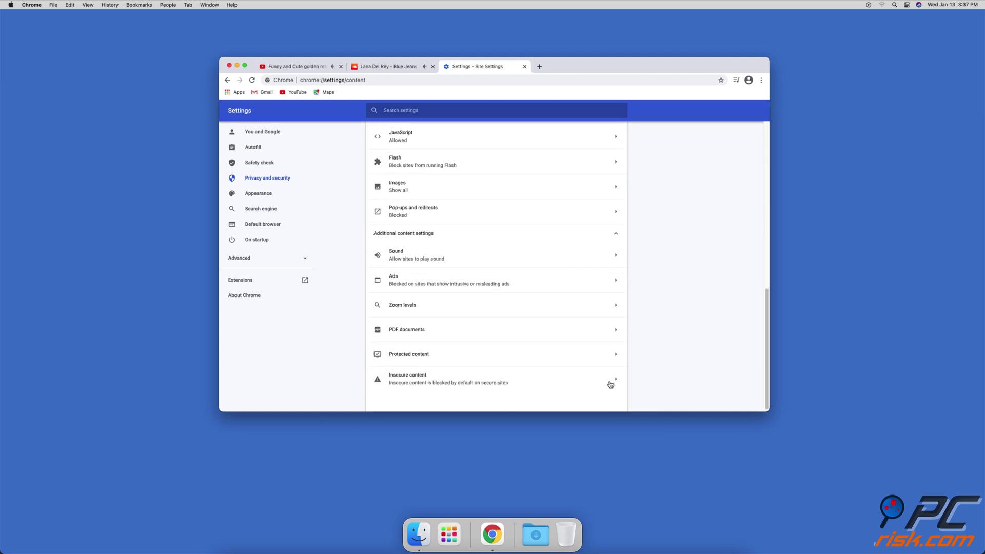
click(590, 257)
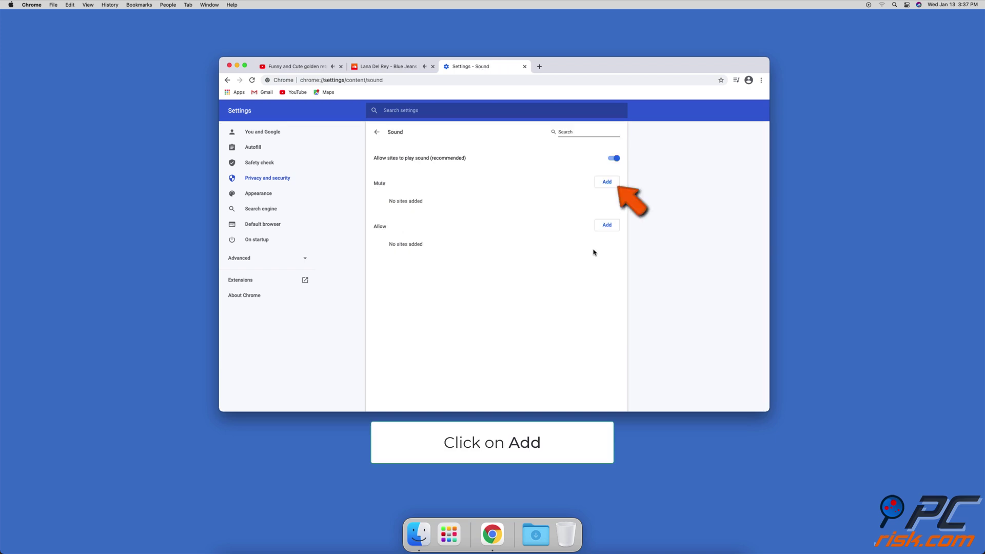
click(607, 184)
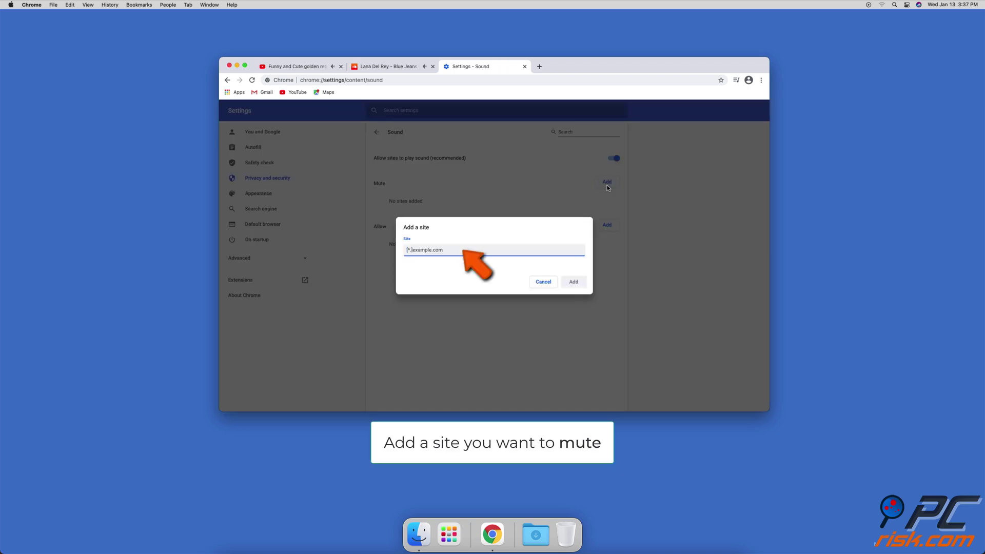
click(544, 282)
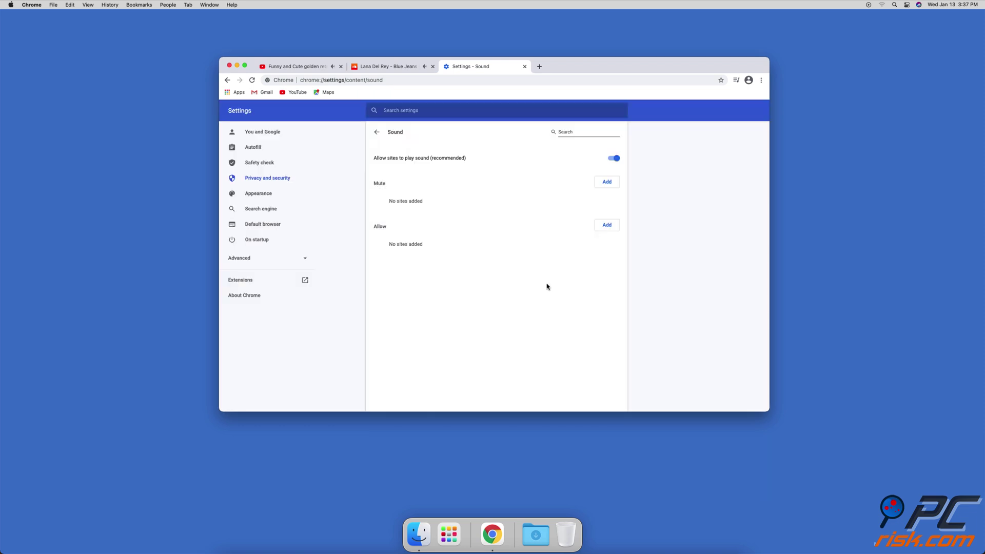
click(615, 159)
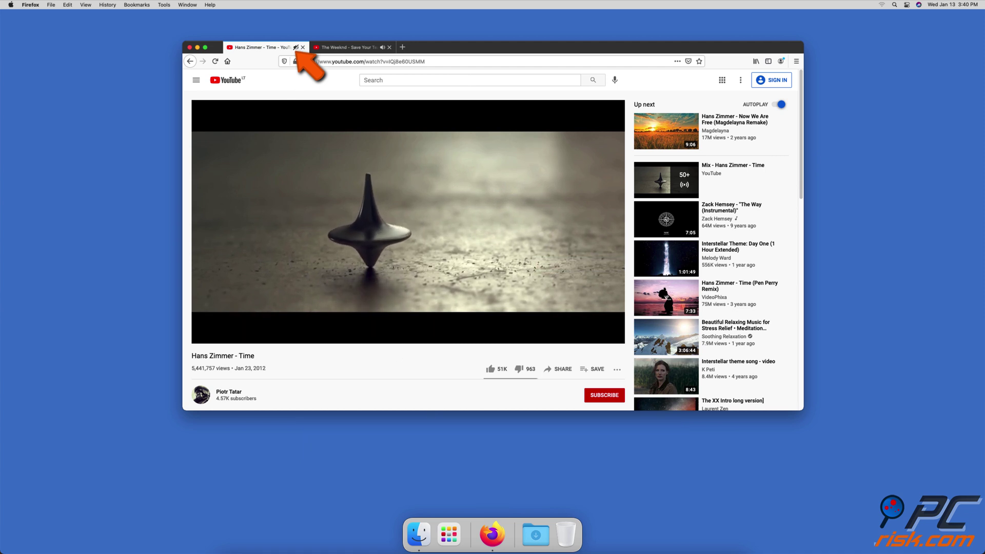
Mute the Hans Zimmer - Time tab via its context menu and Control+M, then also select The Weeknd tab.
right_click(296, 51)
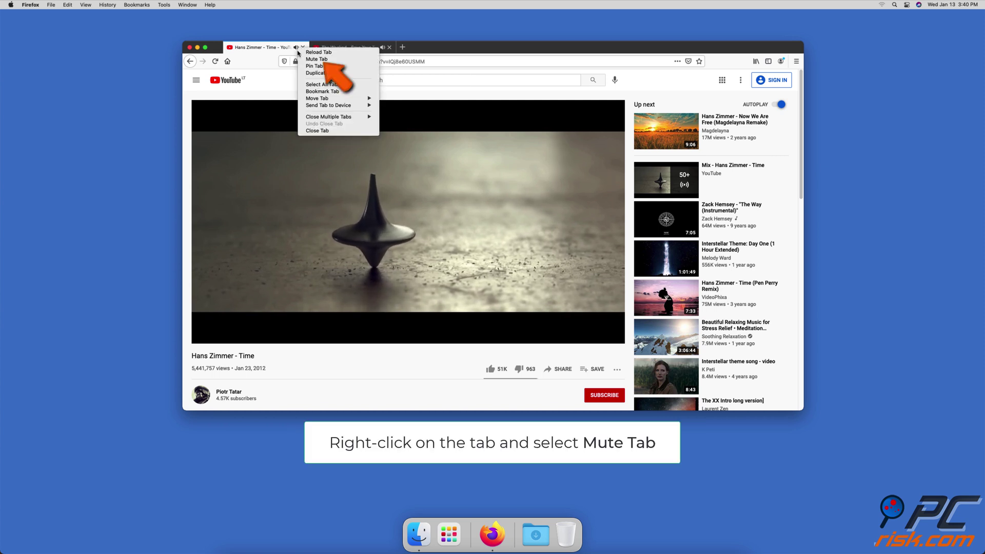
click(337, 60)
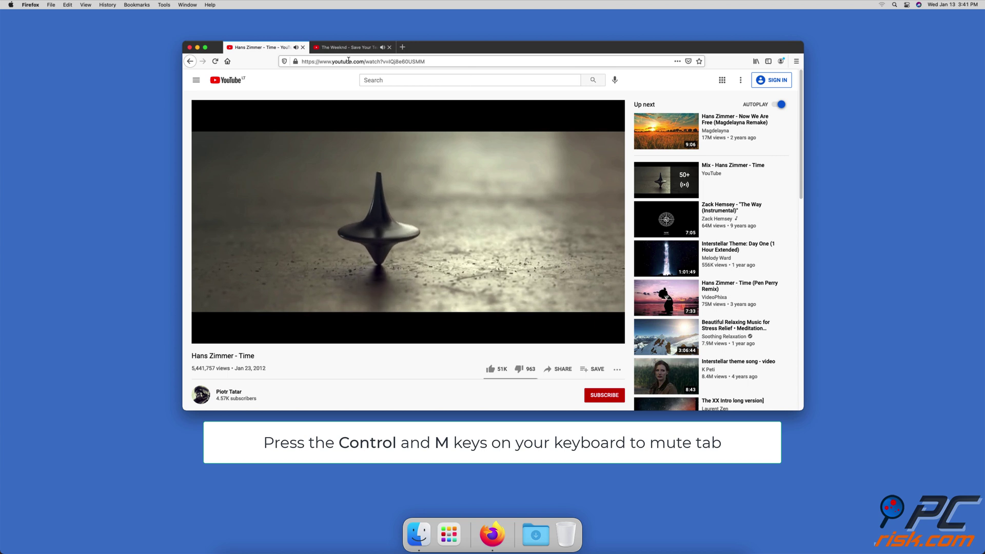
key(ctrl+m)
key(ctrl+m)
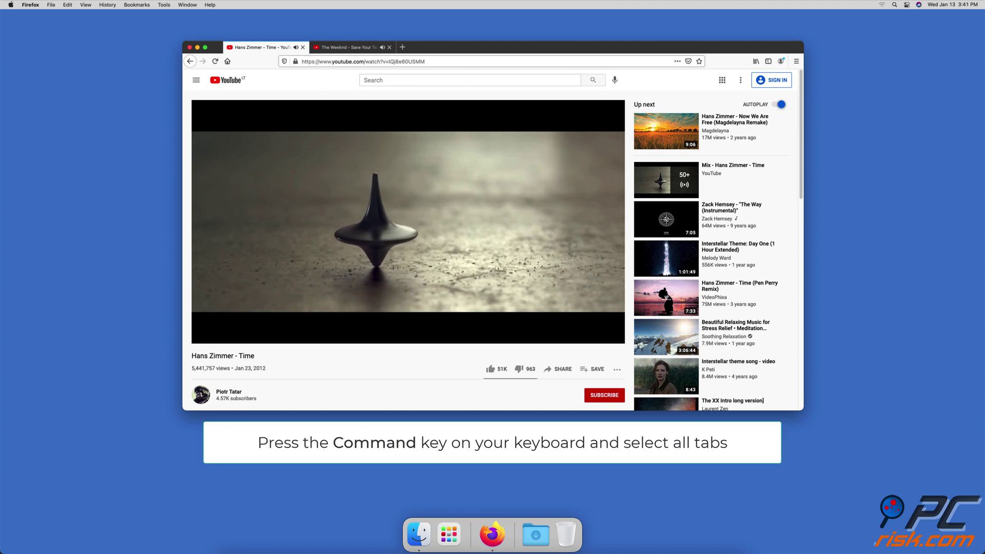
super+click(364, 47)
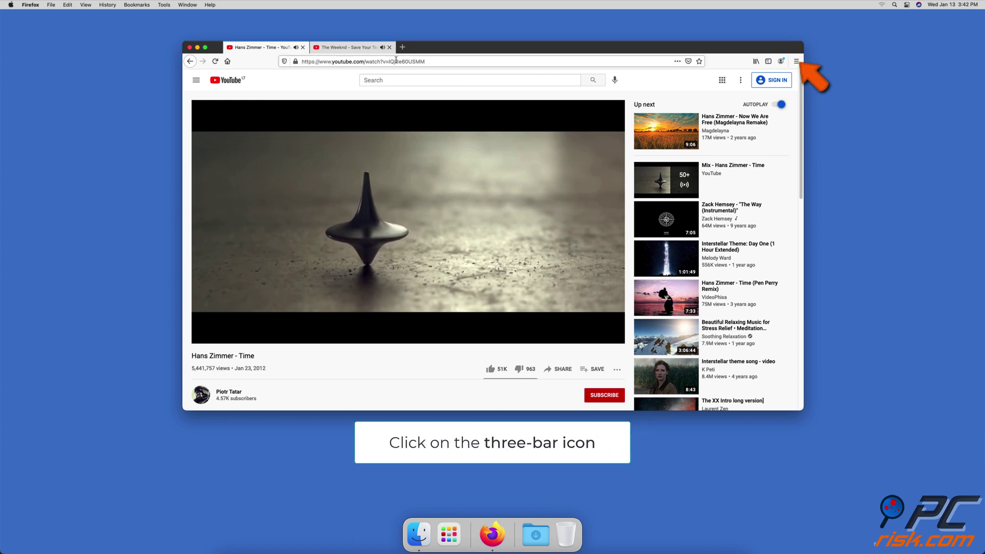
In Privacy & Security, set the Autoplay default for all websites to Block Audio and save.
click(795, 61)
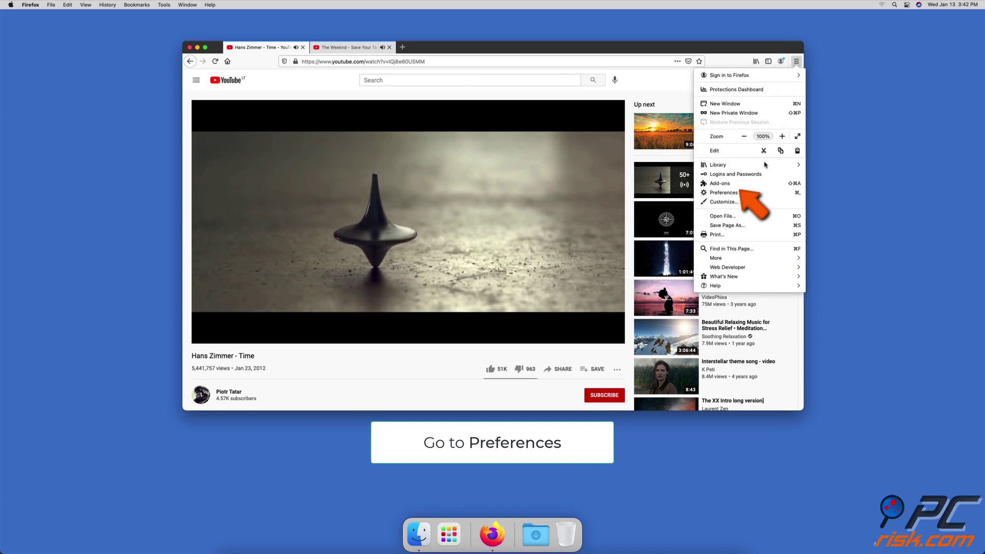
click(758, 194)
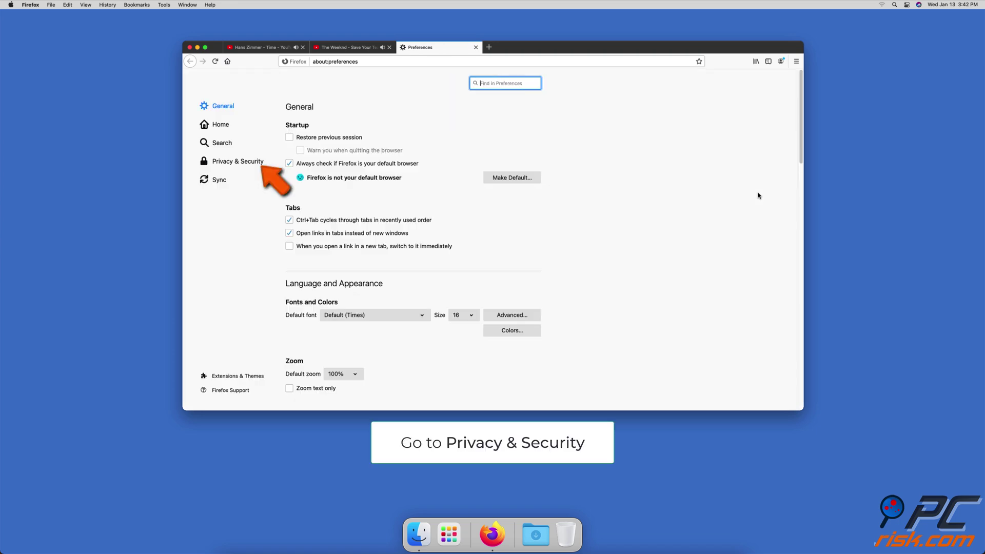
click(252, 165)
scroll(318, 219, down, 3)
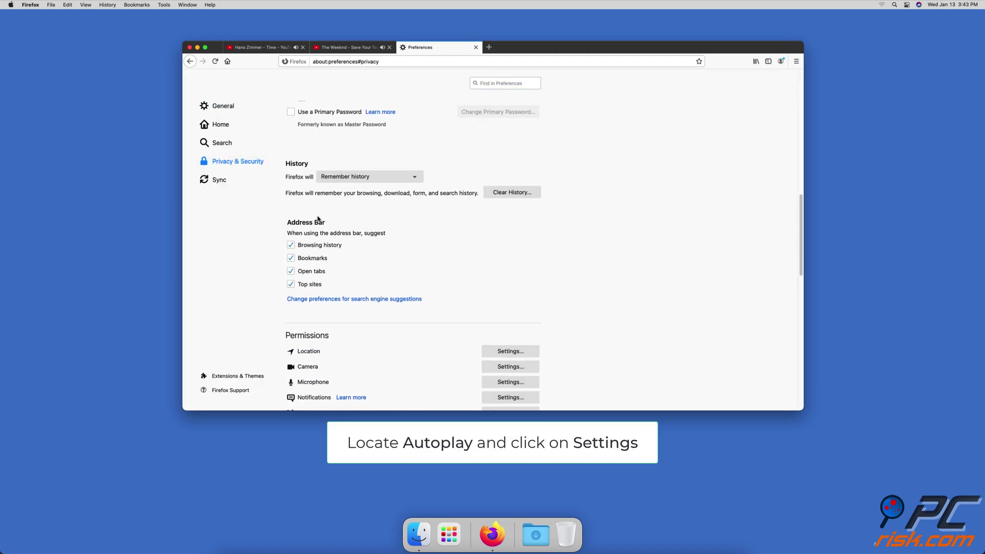
scroll(318, 219, down, 1)
scroll(318, 219, down, 1)
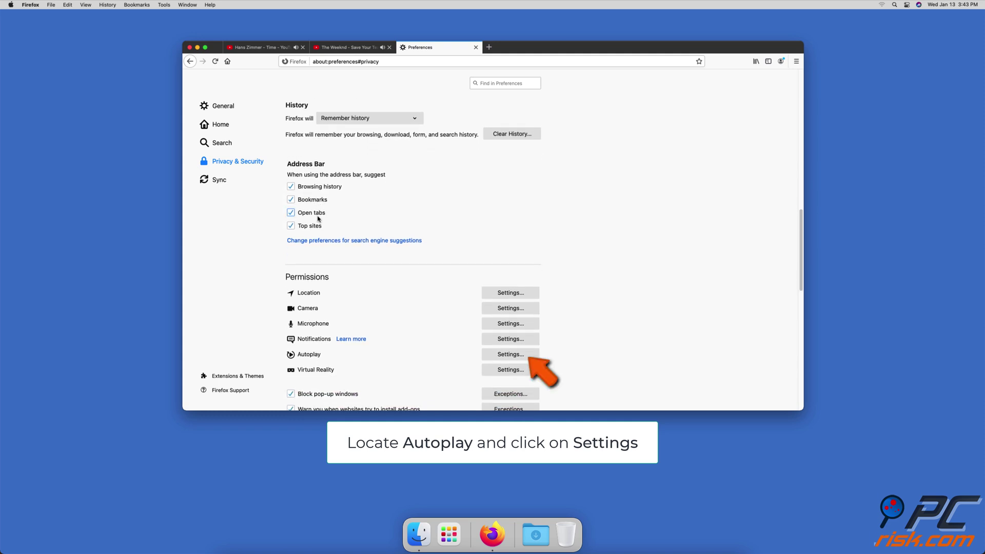
click(504, 356)
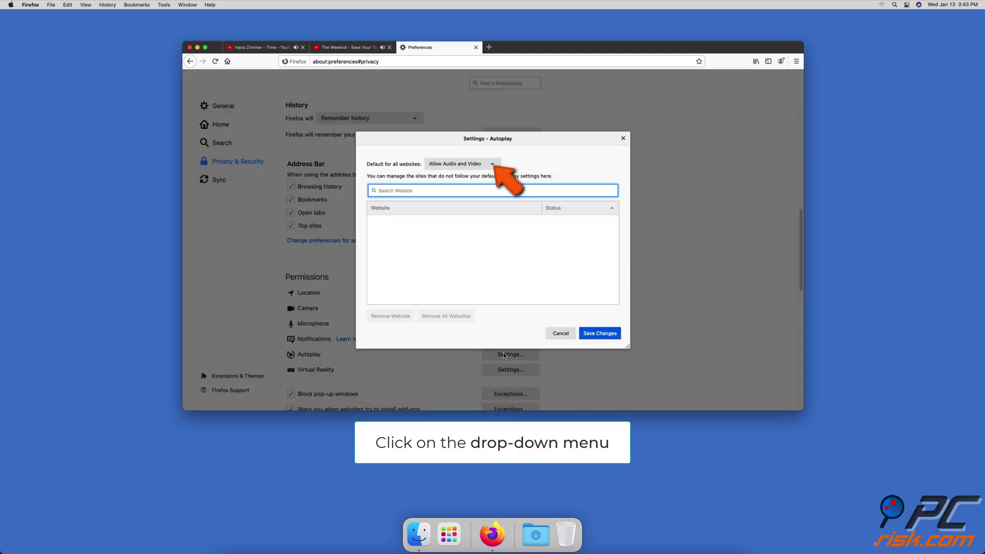
click(490, 164)
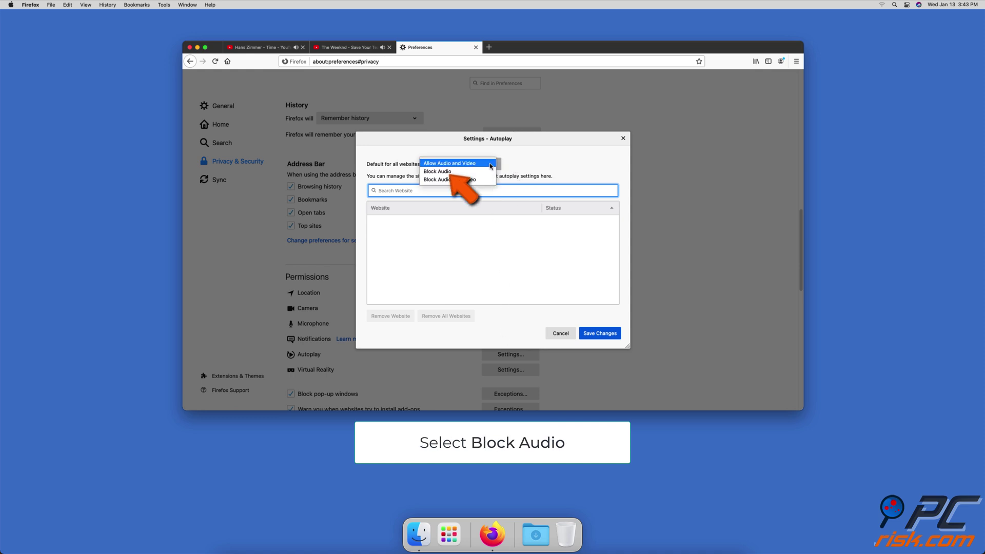
click(490, 173)
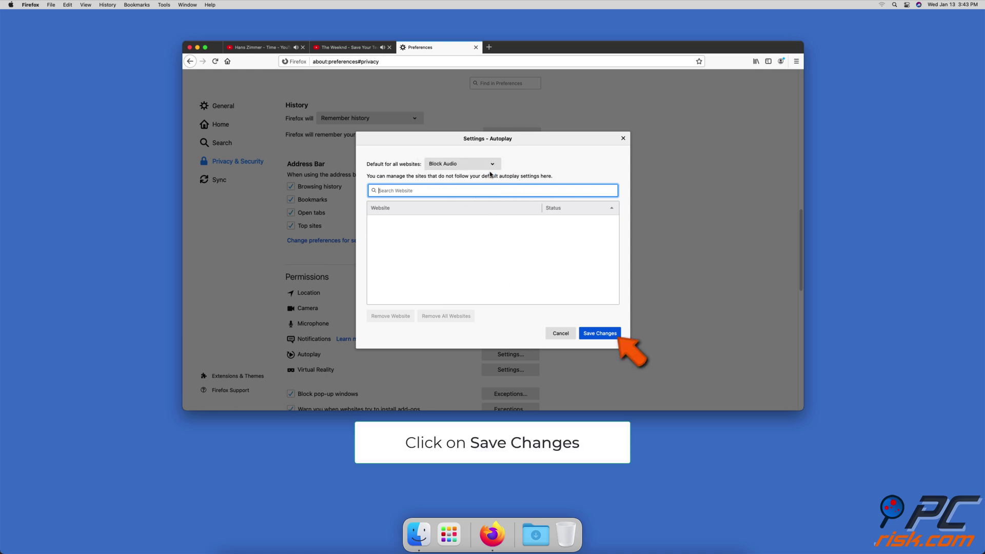
click(602, 336)
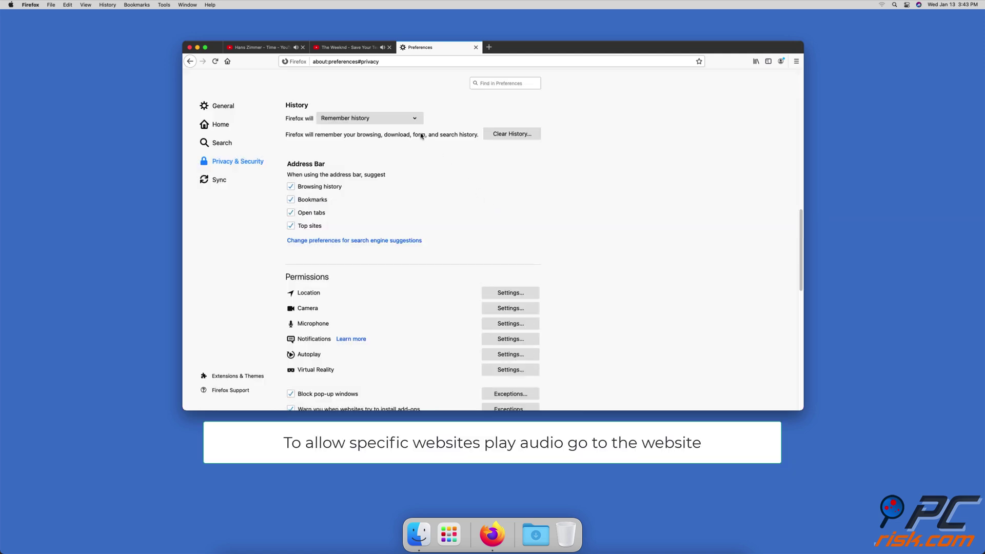
click(283, 48)
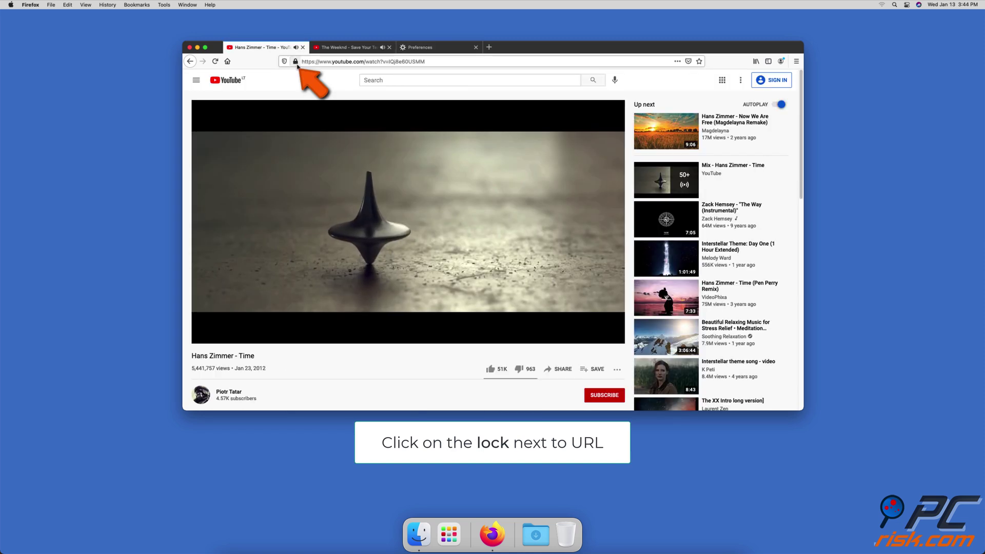
click(296, 62)
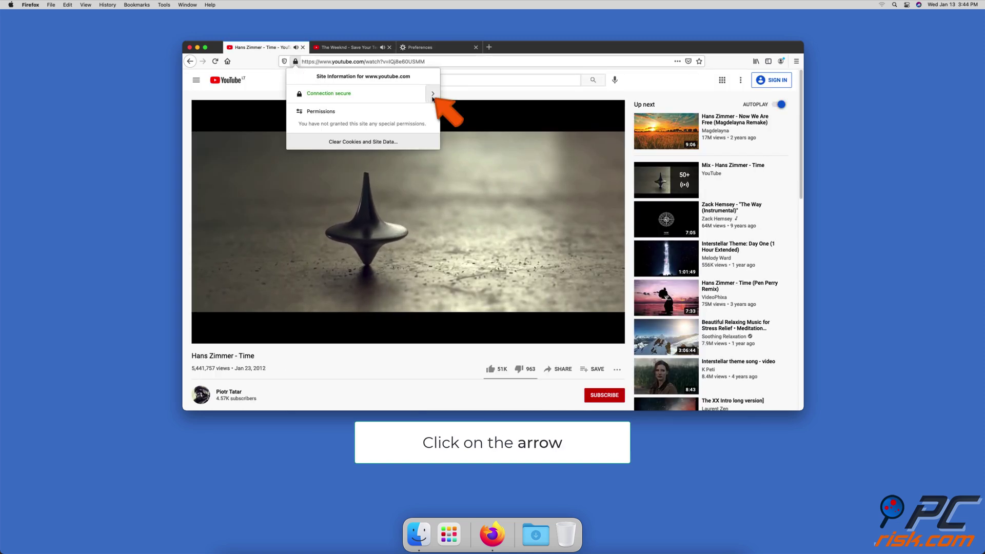
click(432, 95)
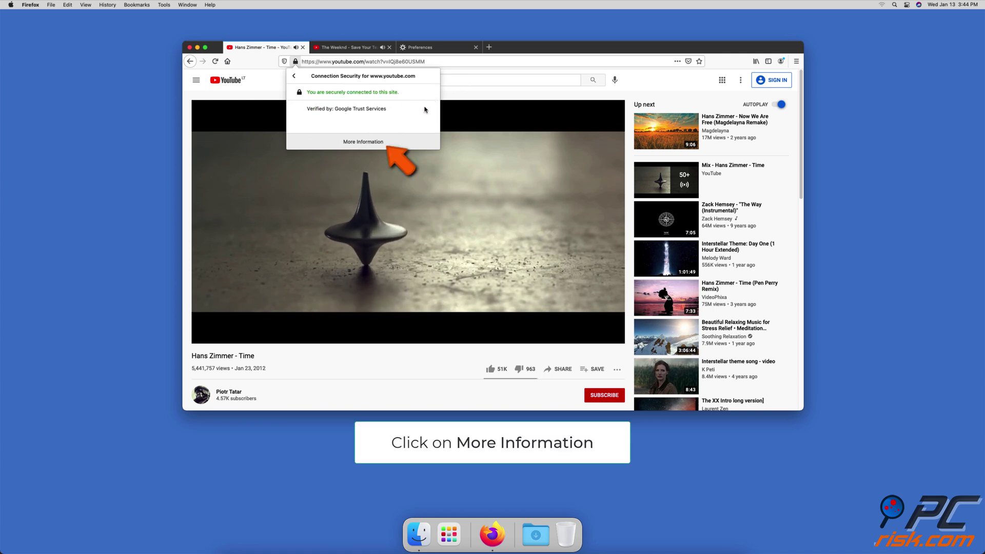
click(411, 145)
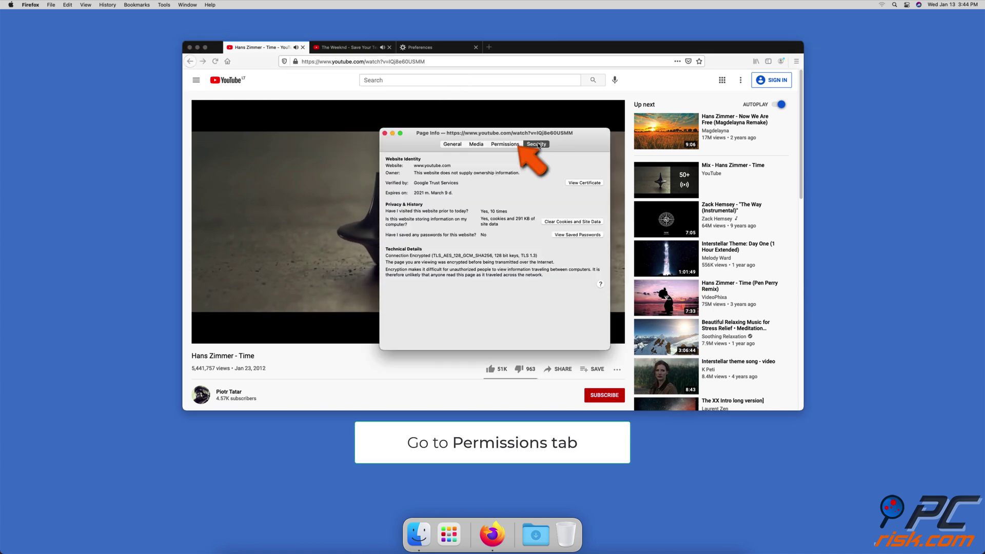
click(513, 146)
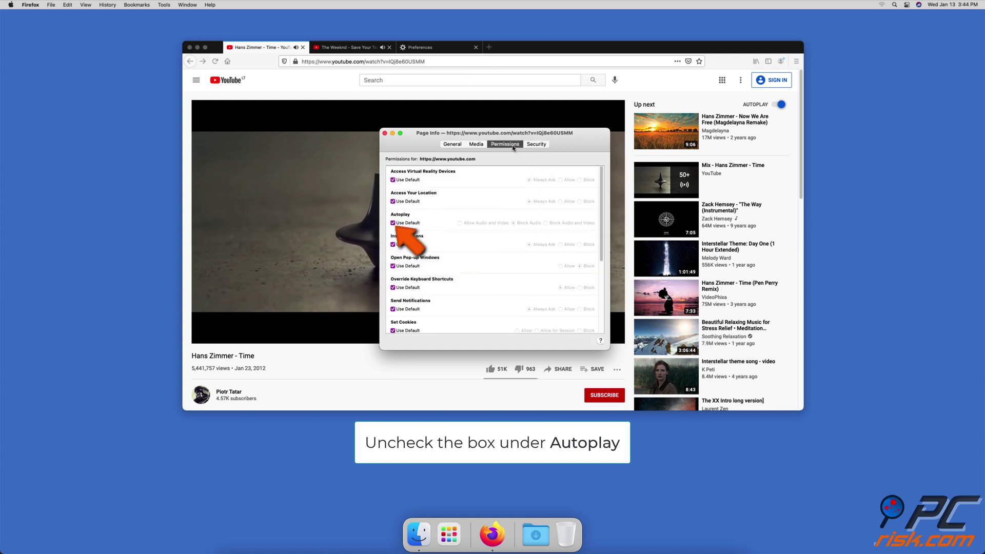
click(392, 224)
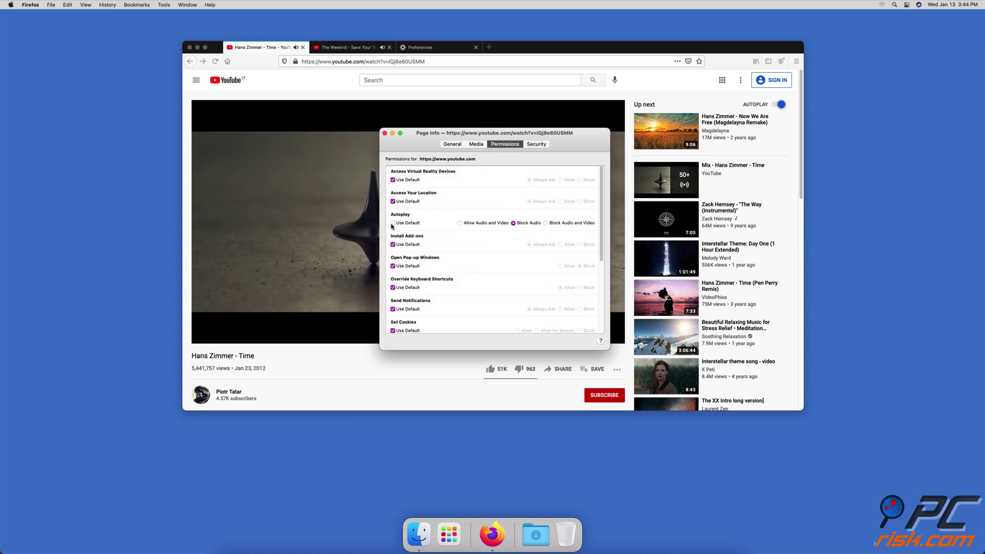
click(459, 223)
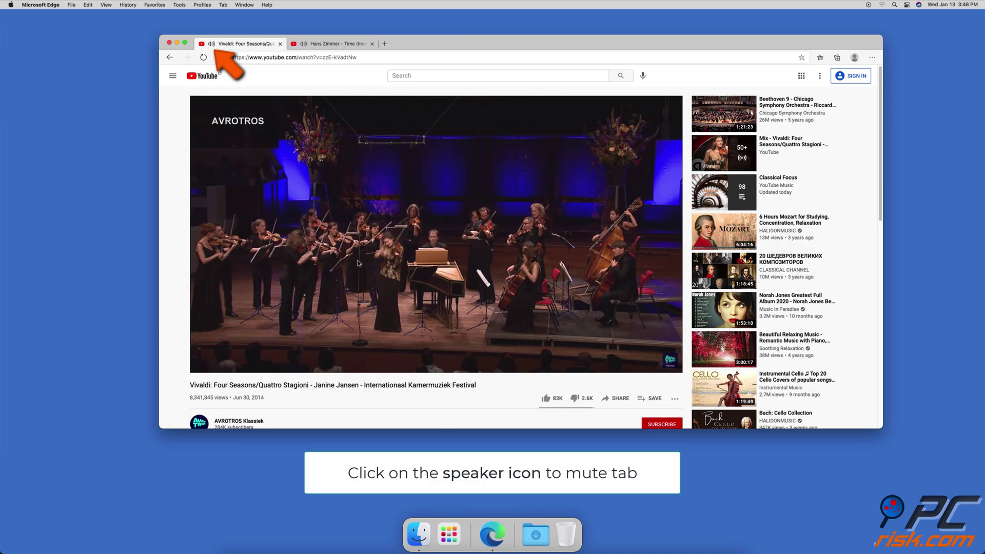
Mute and unmute the Vivaldi Four Seasons tab by its speaker icon, then mute it from its context menu.
click(211, 45)
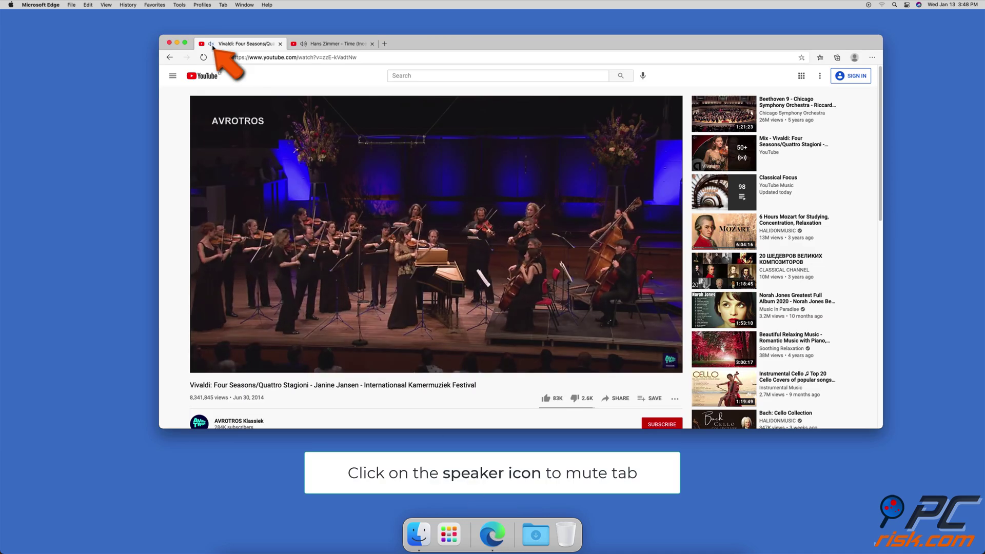
click(211, 45)
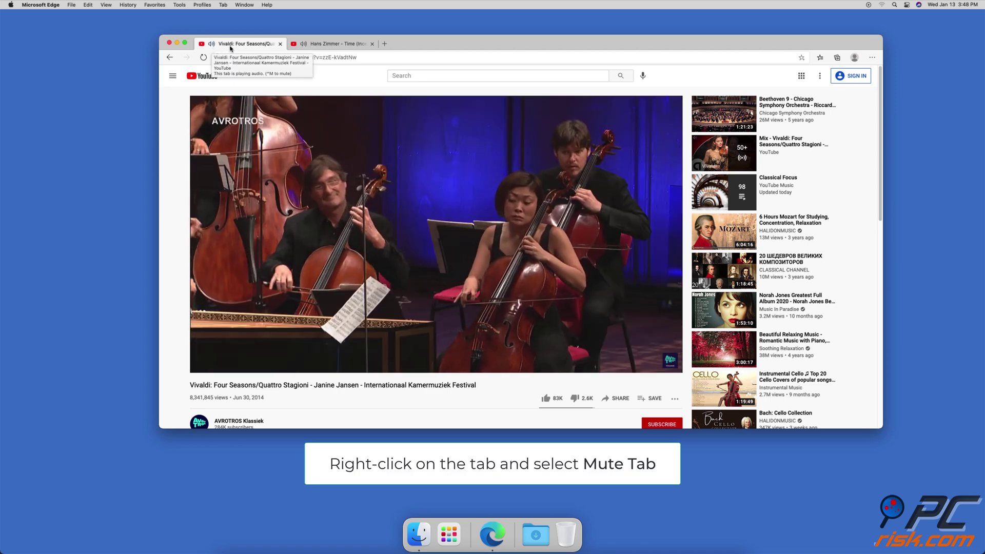
right_click(236, 47)
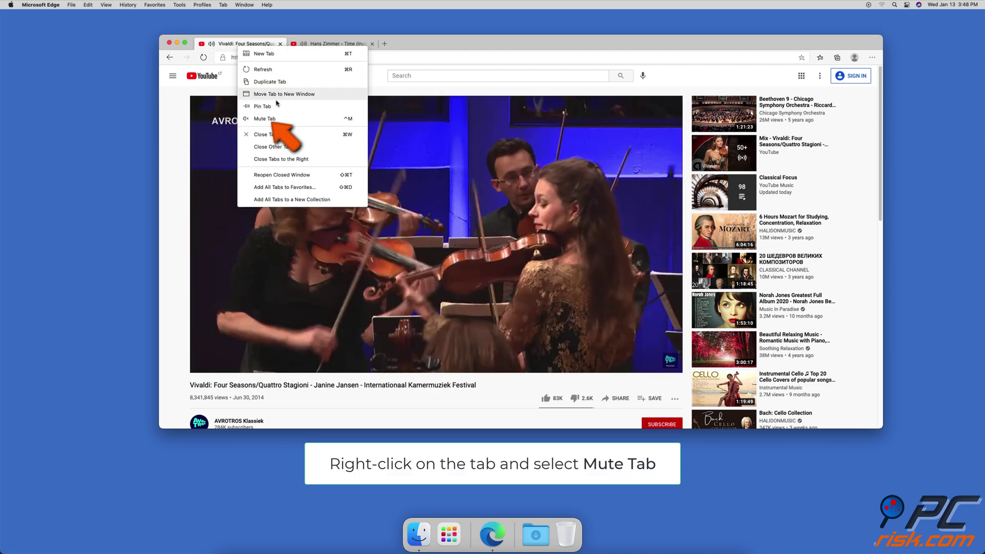
click(290, 119)
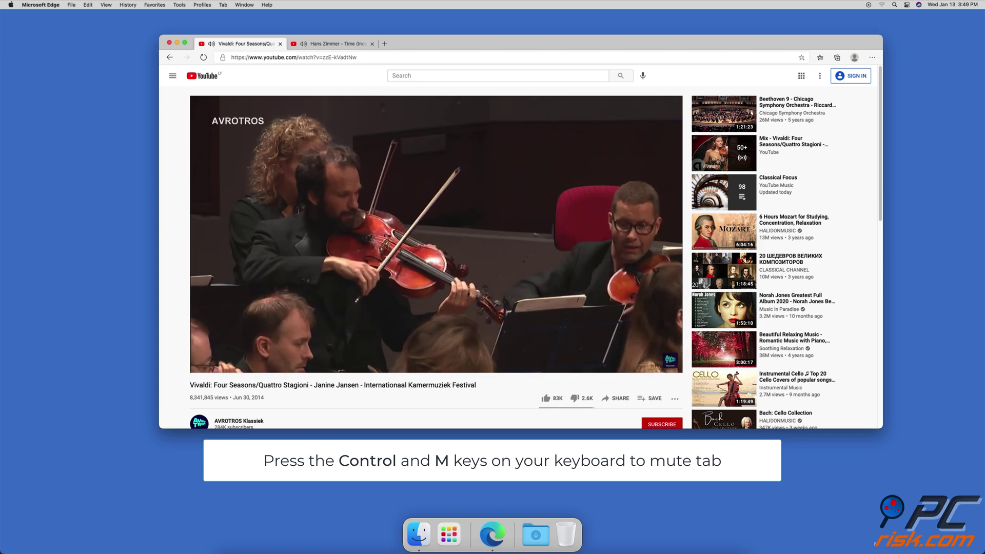
Toggle the Vivaldi tab's sound off and on with Control+M, then mute it via Tab > Mute Tab.
key(ctrl+m)
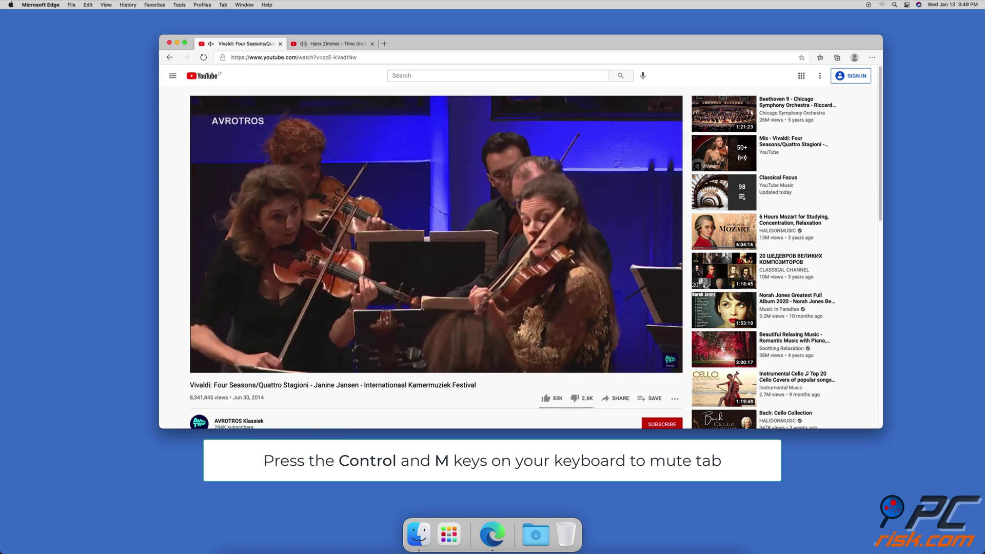
key(ctrl+m)
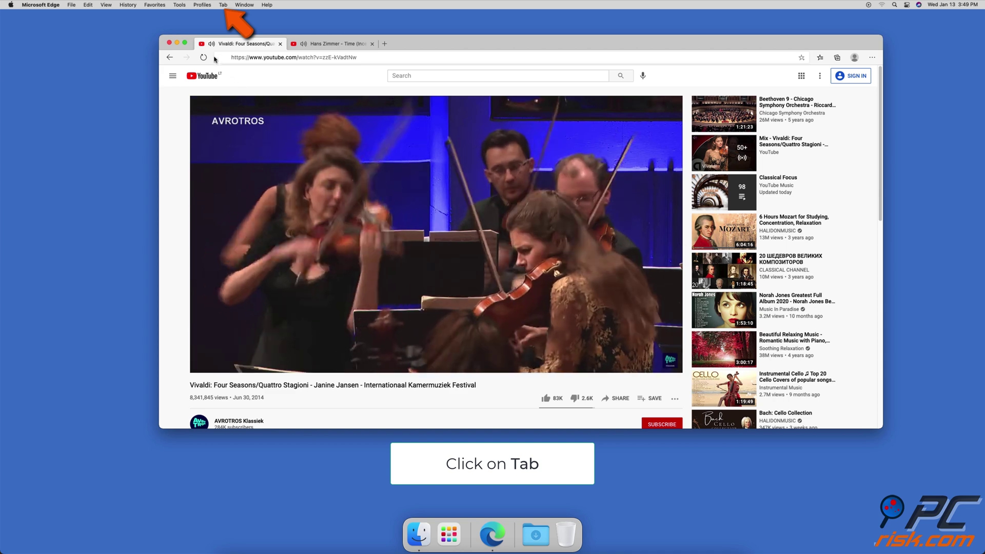
click(223, 5)
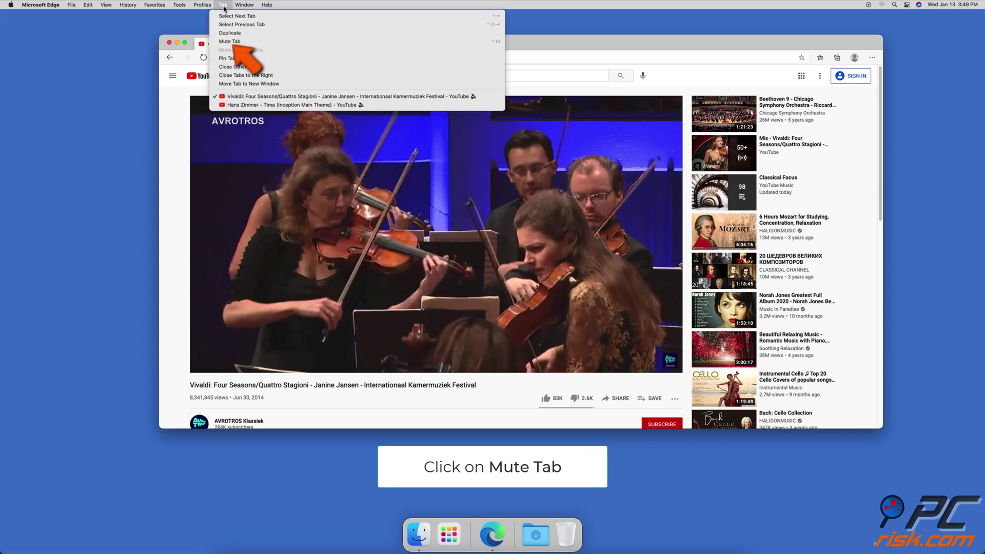
click(241, 41)
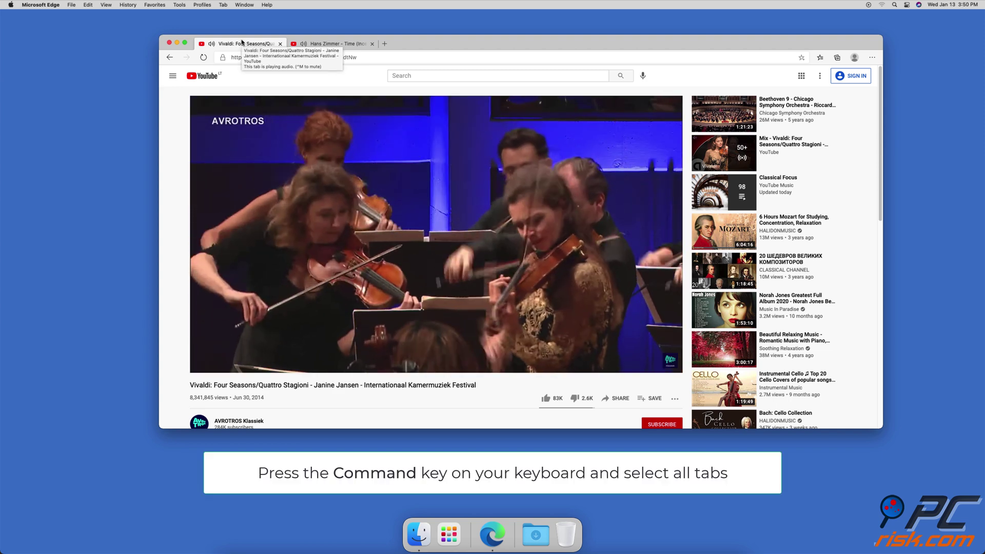
Select the Vivaldi and Hans Zimmer tabs together and apply Mute Tabs to both.
super+click(332, 46)
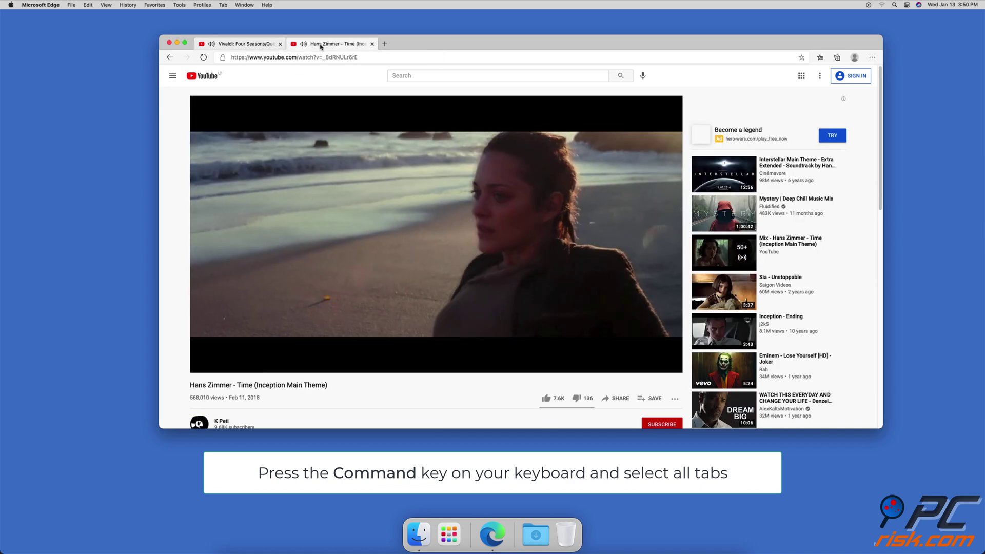
right_click(320, 46)
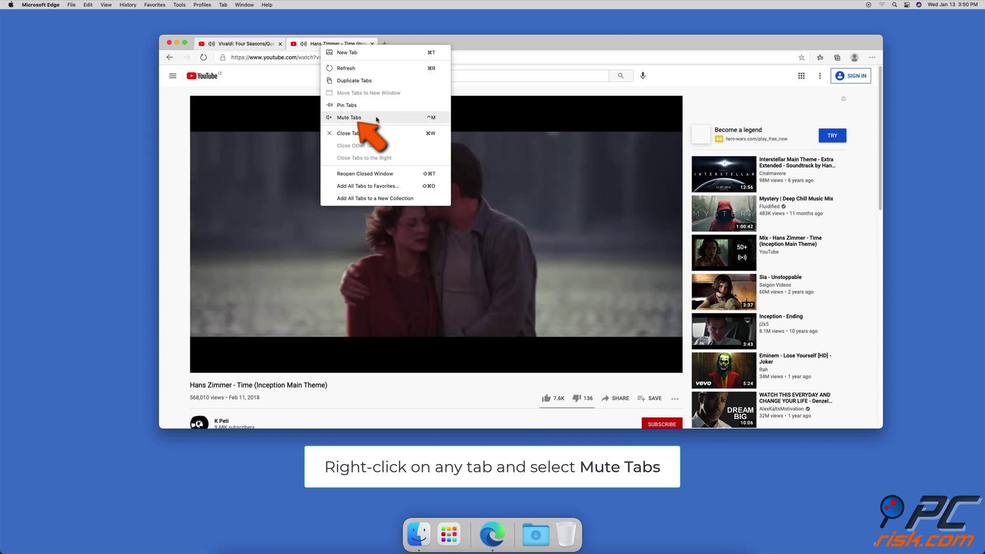
click(349, 118)
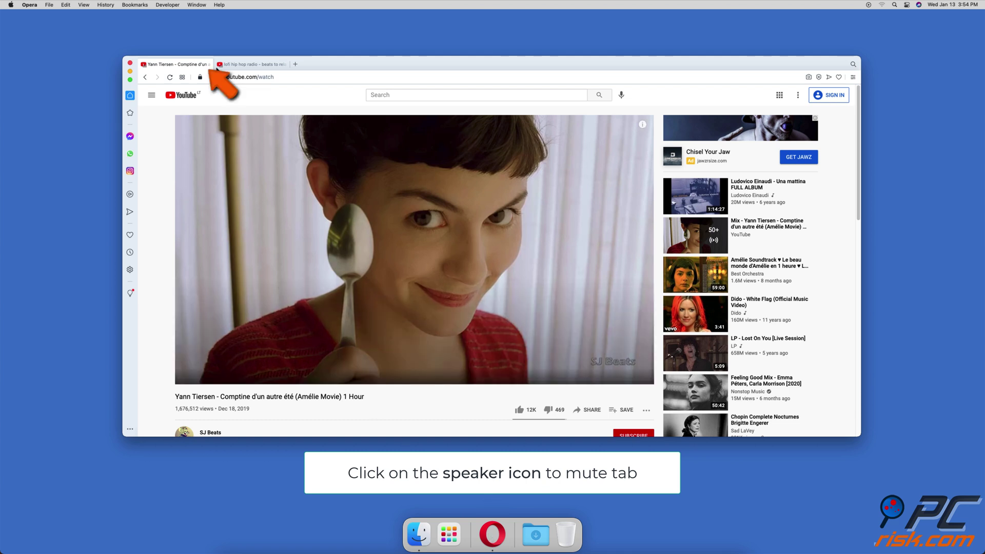
Mute the Yann Tiersen tab from its context menu.
mouse_move(198, 65)
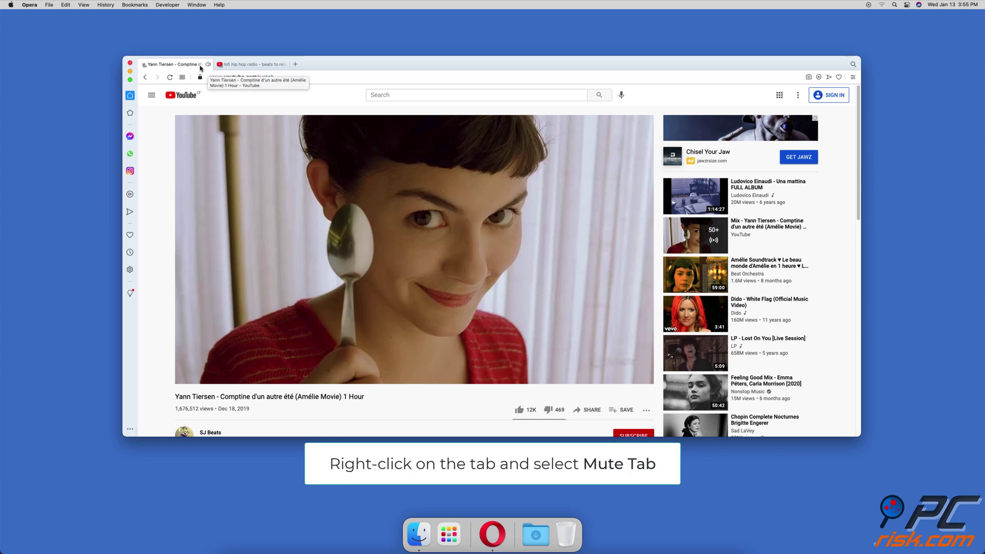
right_click(200, 67)
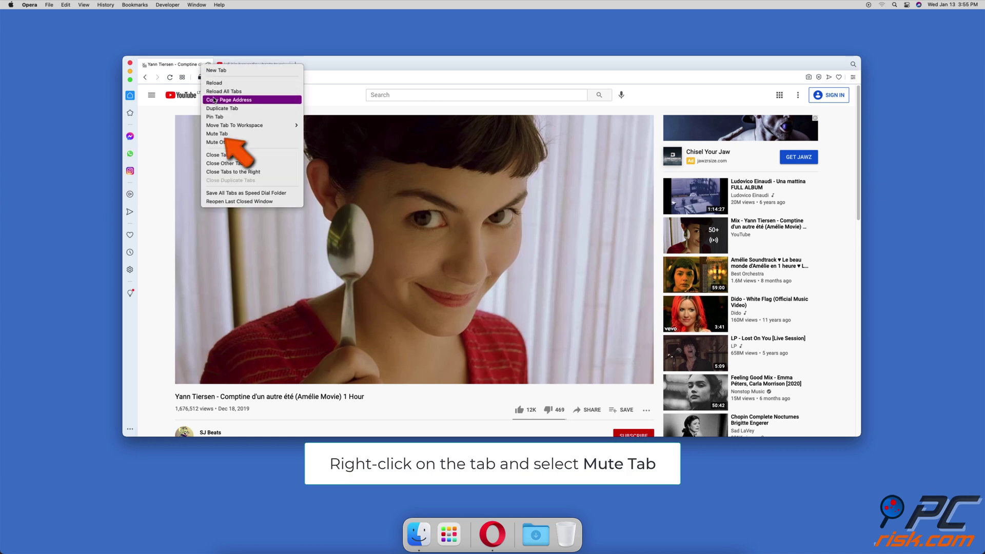
click(217, 133)
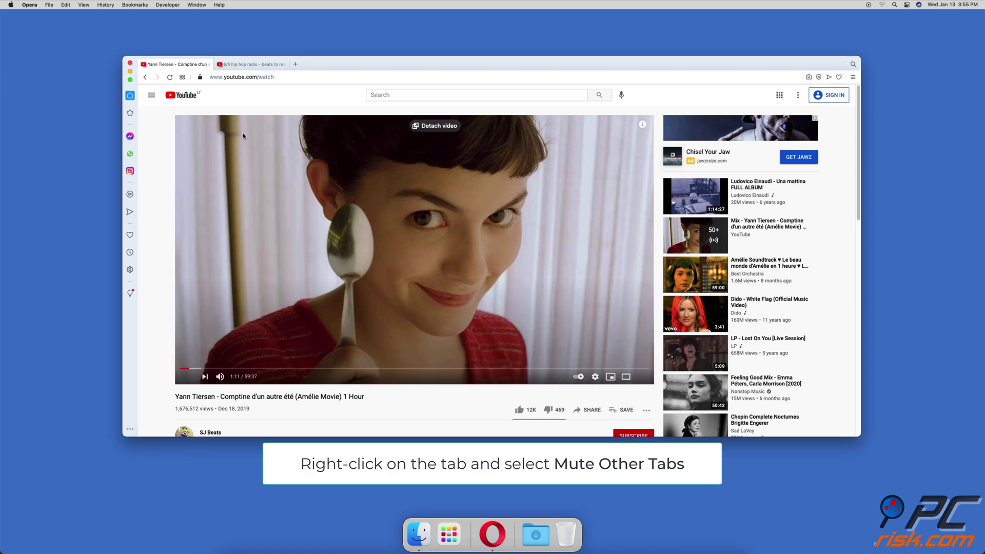
Apply Mute Other Tabs, then add the lofi hip hop radio tab to the selection and bring up its actions.
right_click(198, 67)
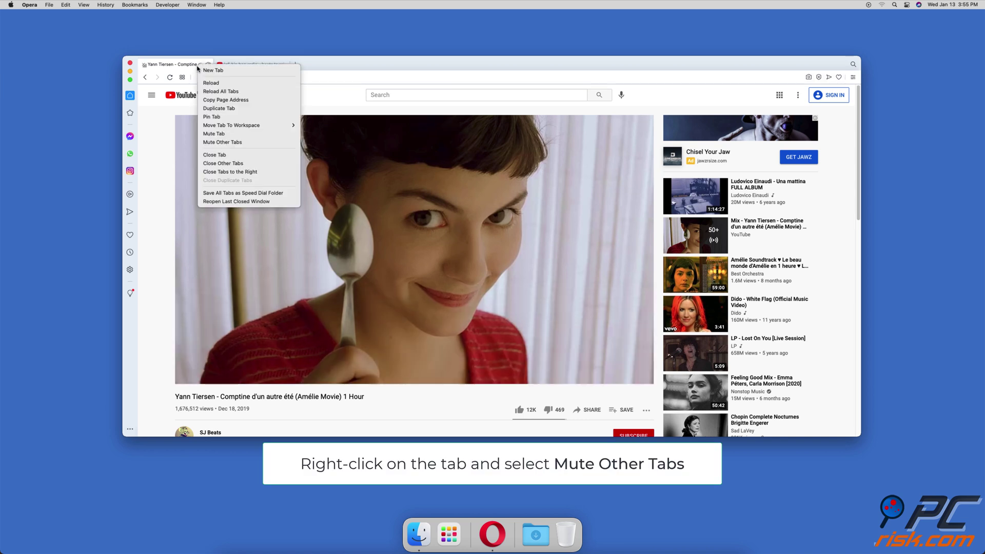
click(253, 143)
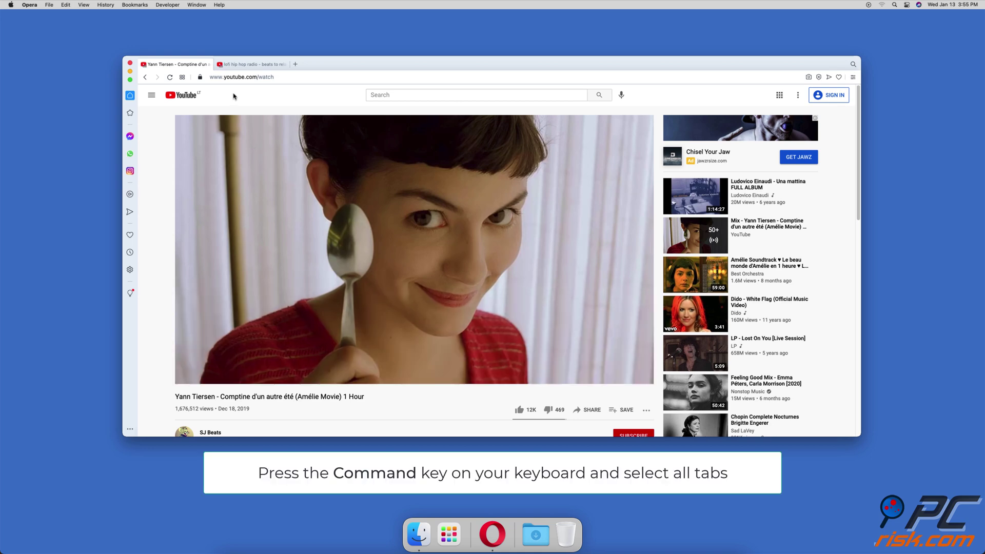
super+click(238, 64)
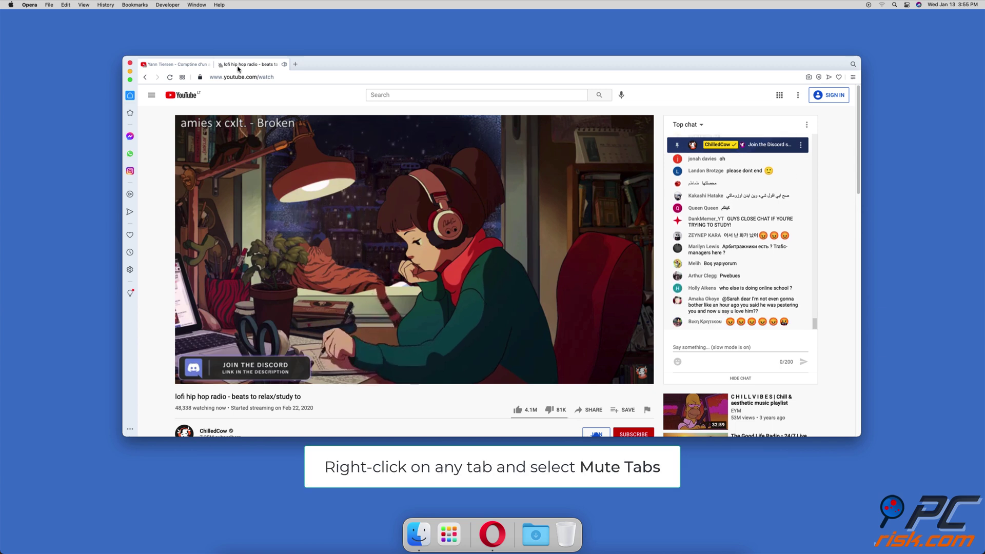
right_click(237, 66)
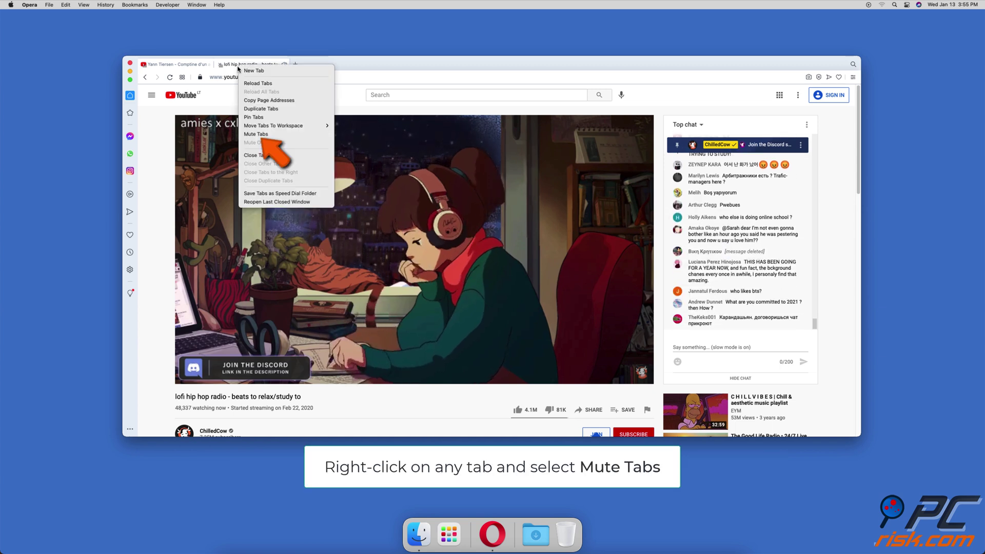